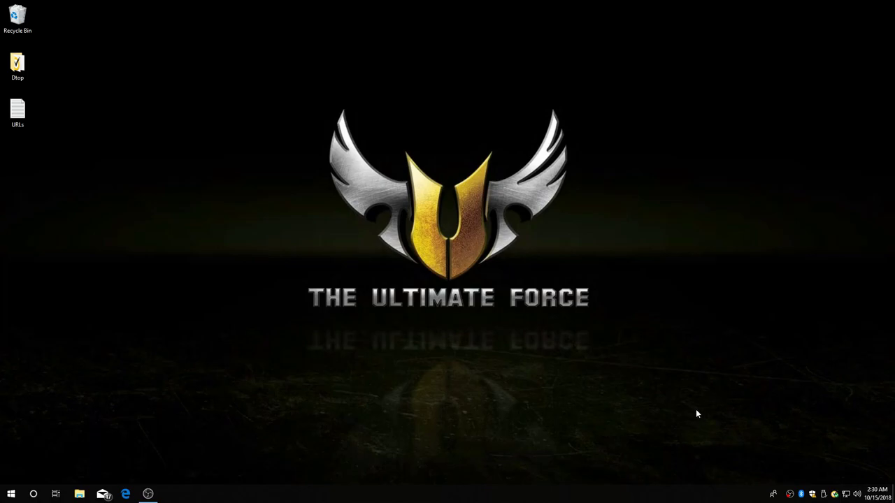
Step: Check the drives listed under This PC in File Explorer, then close it
left_click(79, 494)
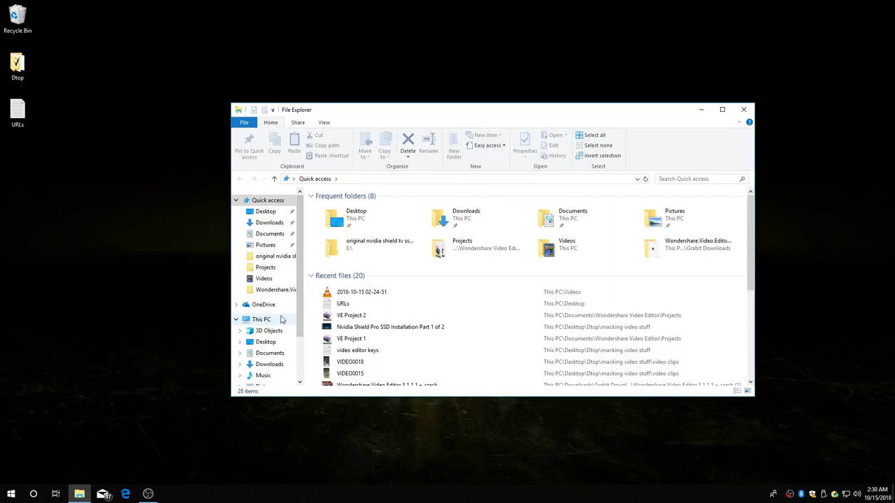
left_click(262, 319)
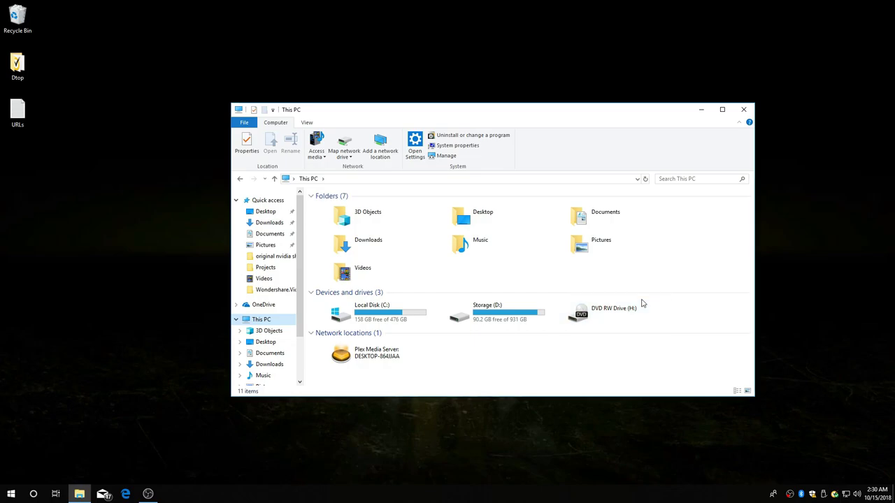
left_click(743, 111)
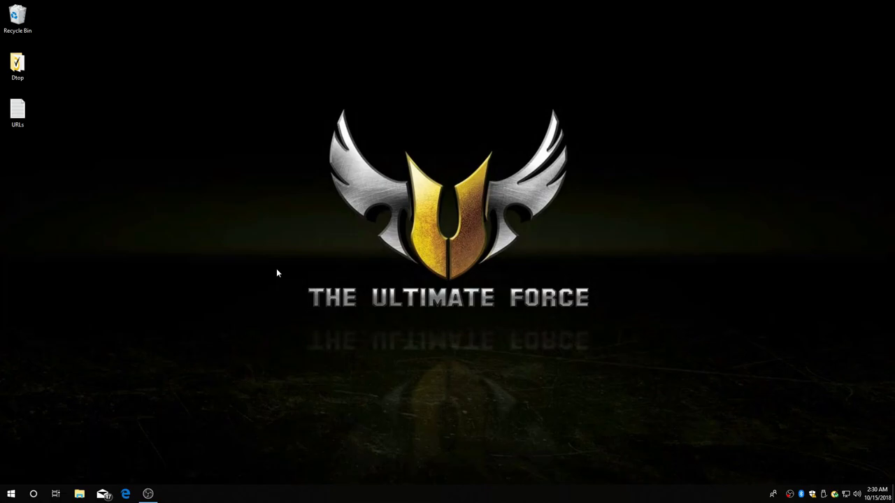
Step: Open the URLs note and snap it right, with Edge snapped to the left half
double_click(17, 112)
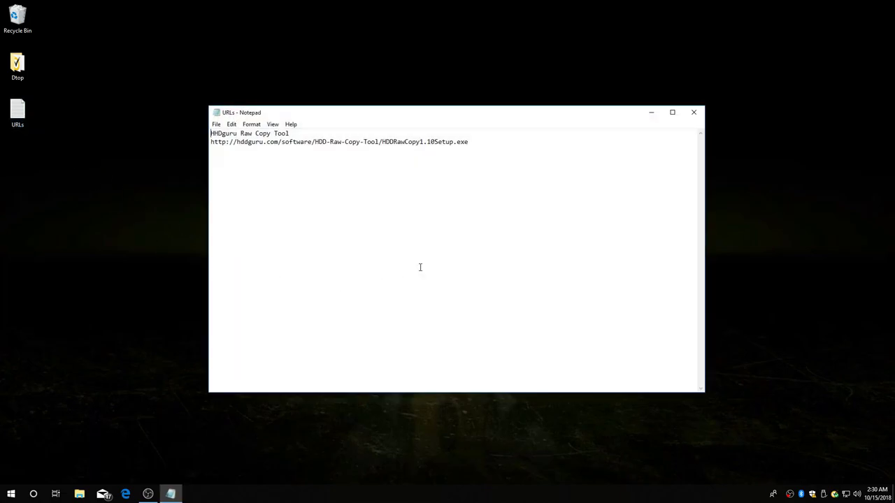
left_click_drag(395, 114, 894, 115)
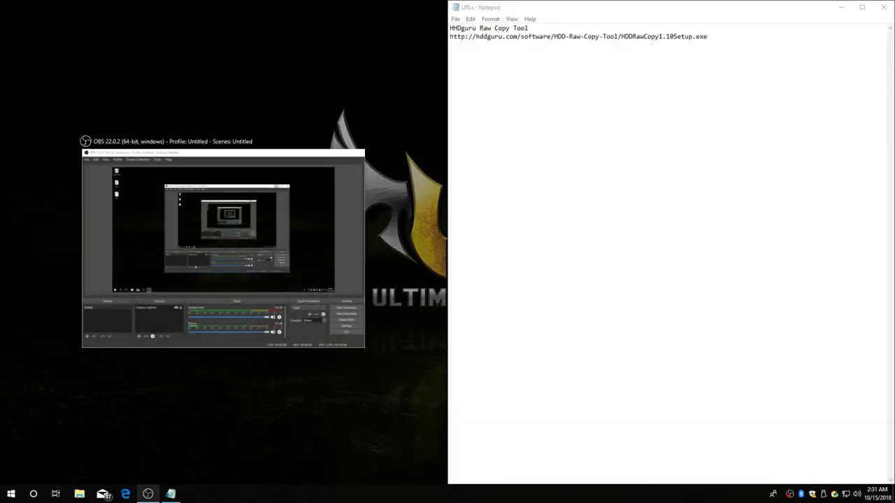
left_click(126, 495)
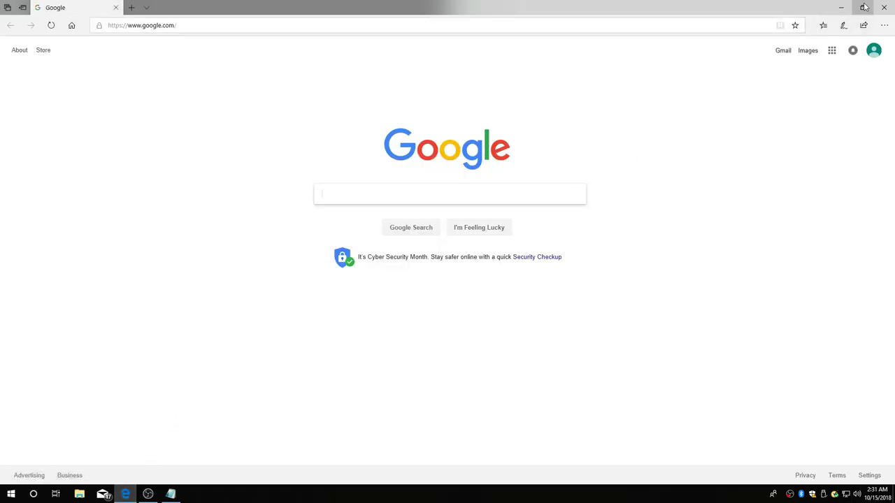
left_click(862, 7)
left_click_drag(413, 63, 3, 44)
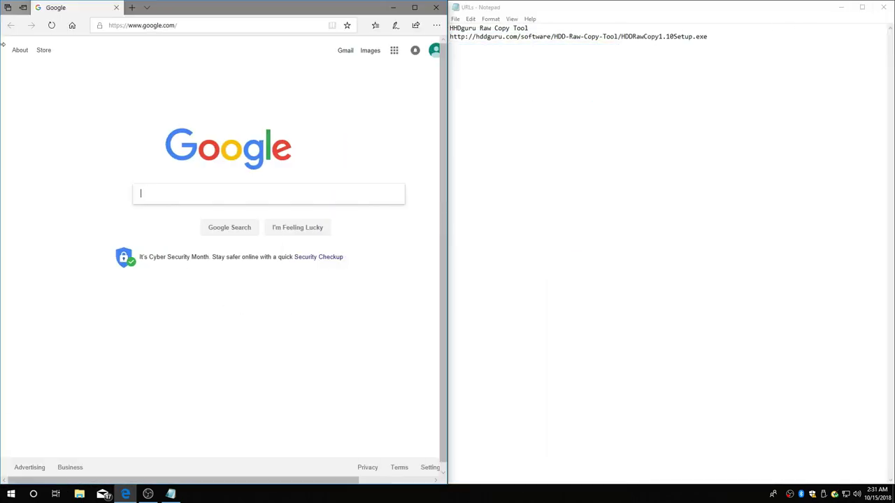
Step: Copy the HDDRawCopy1.10Setup.exe download URL from the note and load it in Edge's address bar
left_click(473, 76)
left_click(554, 31)
left_click_drag(553, 31, 710, 36)
right_click(639, 36)
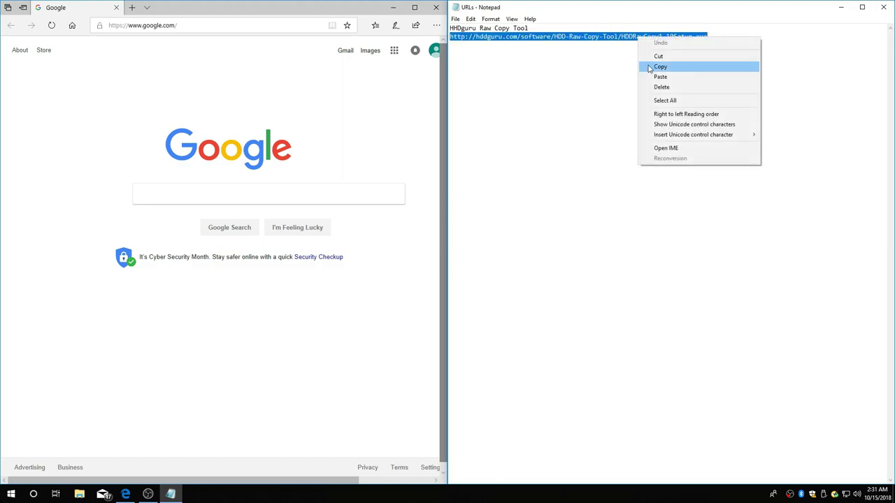
left_click(652, 68)
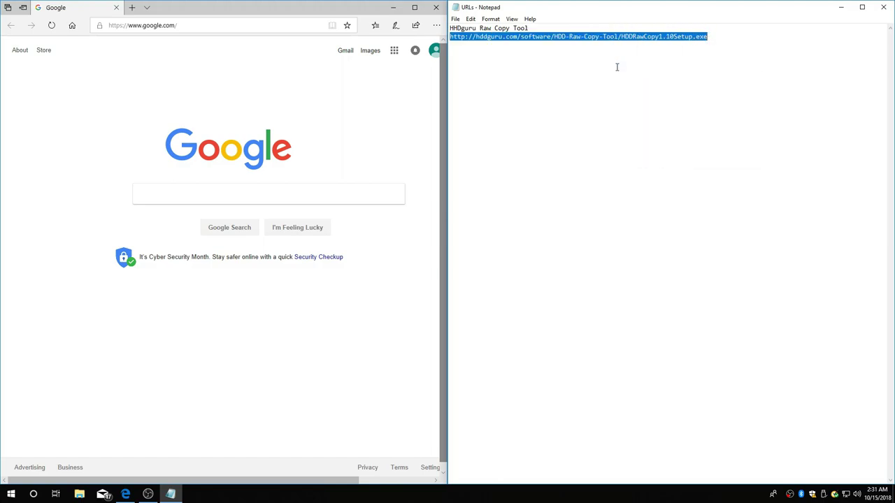
left_click(193, 26)
right_click(168, 30)
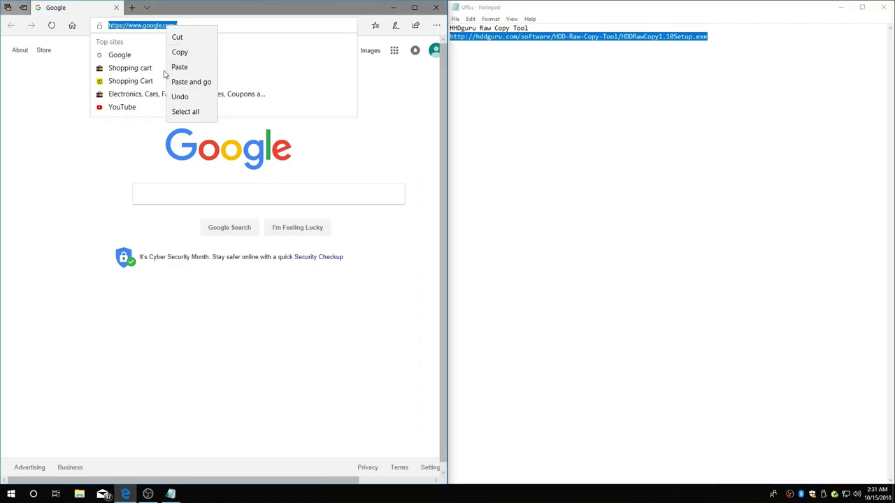
left_click(175, 67)
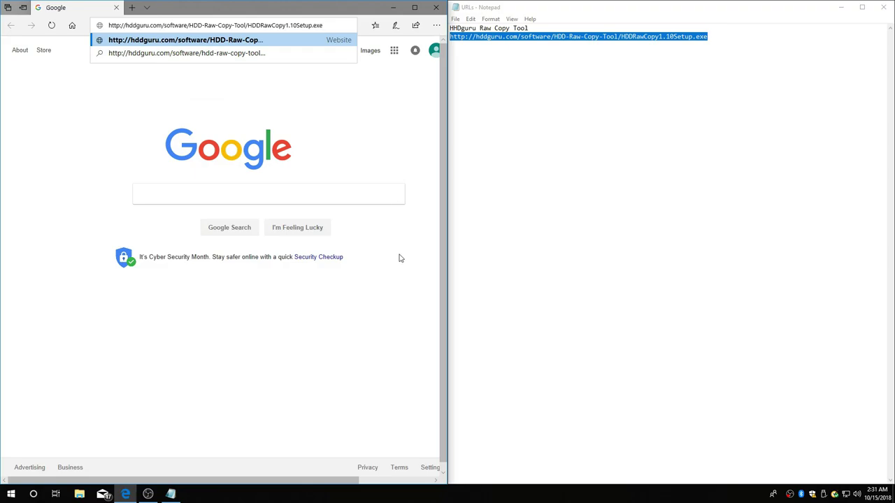
key("Return")
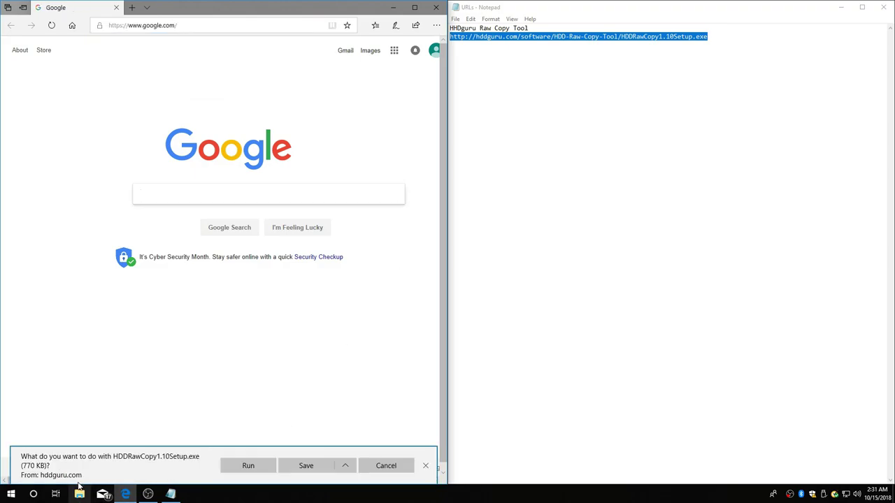
Step: Save the HDDRawCopy1.10Setup installer to the Desktop under its default name
left_click(347, 466)
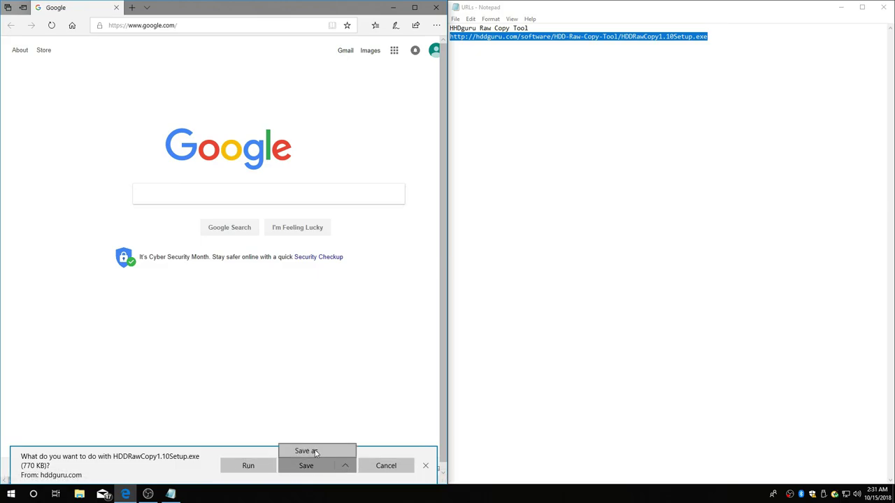
left_click(309, 451)
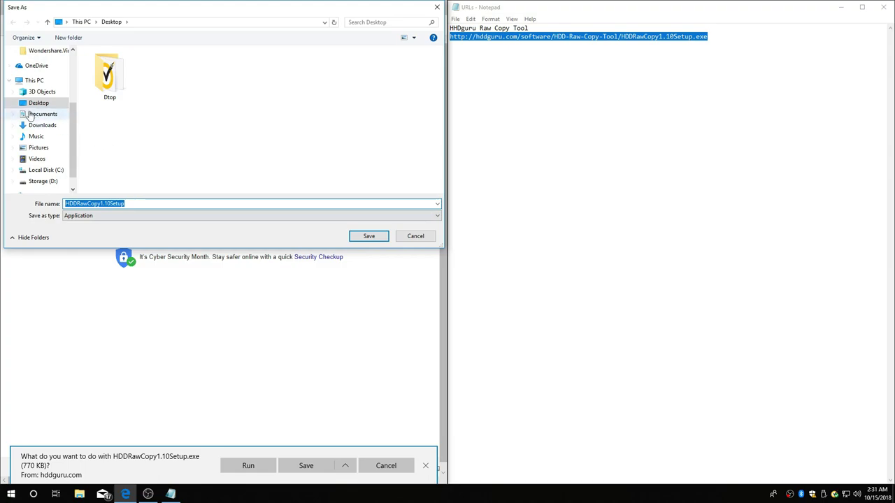
left_click(235, 203)
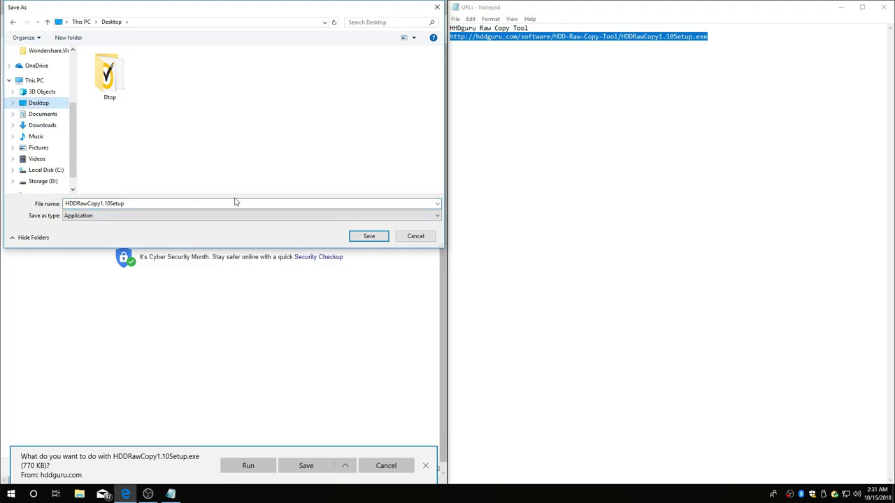
left_click(369, 237)
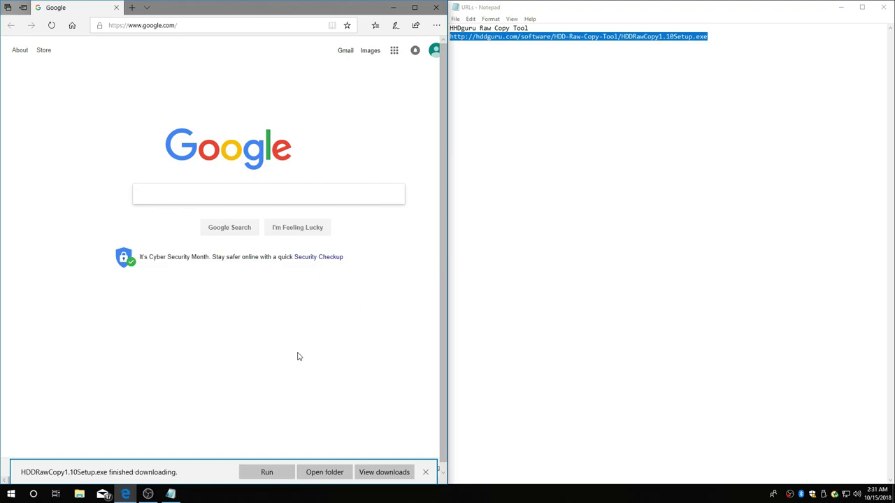
Step: Dismiss the finished-download notice and close Edge and the URLs note
left_click(425, 472)
left_click(437, 7)
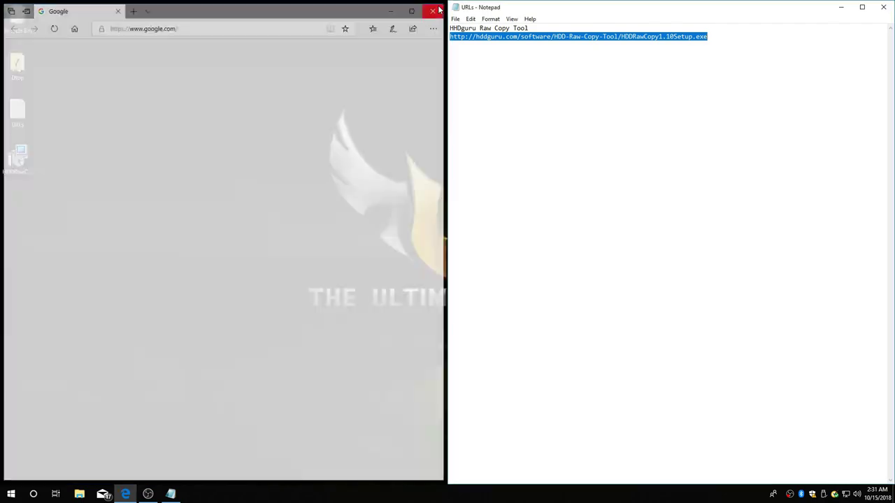
left_click(883, 7)
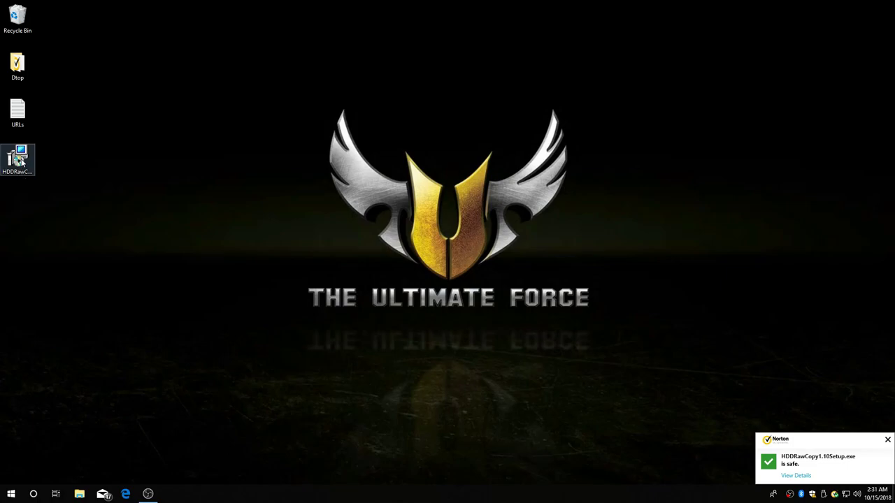
Step: Install HDD Raw Copy Tool 1.10 with default folders, no Quick Launch icon, and launch it
double_click(19, 160)
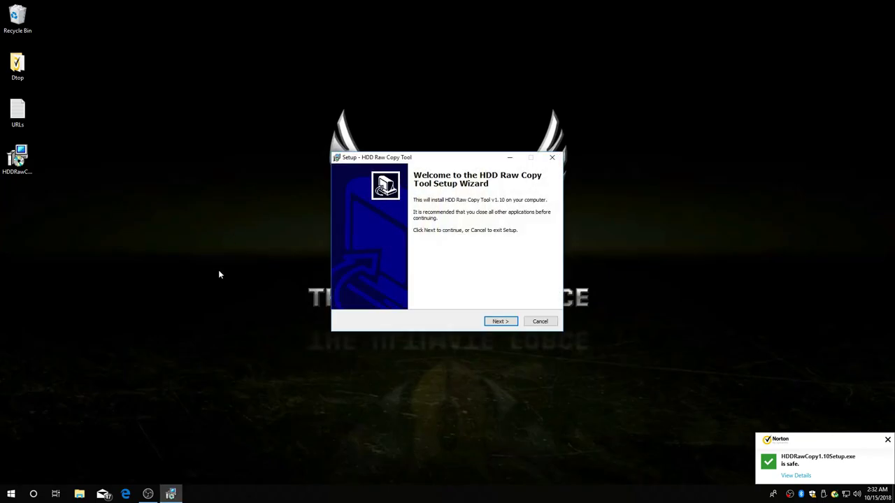
left_click(500, 321)
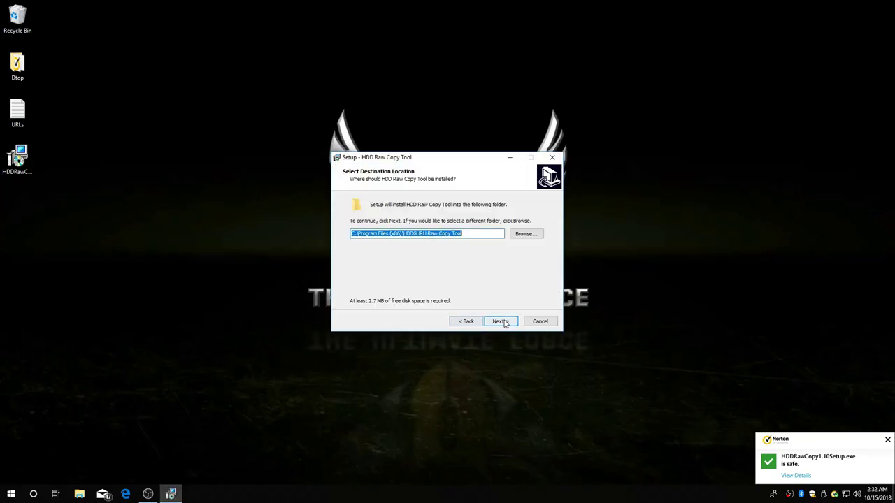
left_click(501, 322)
left_click(499, 322)
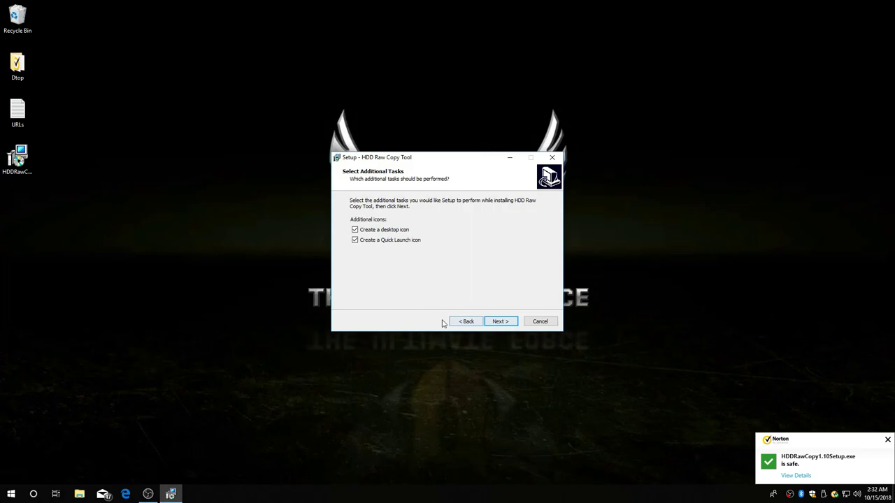
left_click(354, 240)
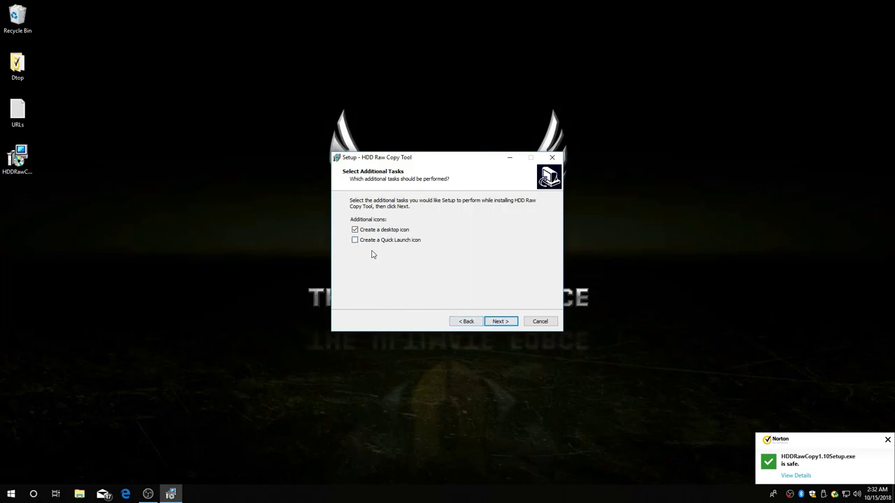
left_click(494, 324)
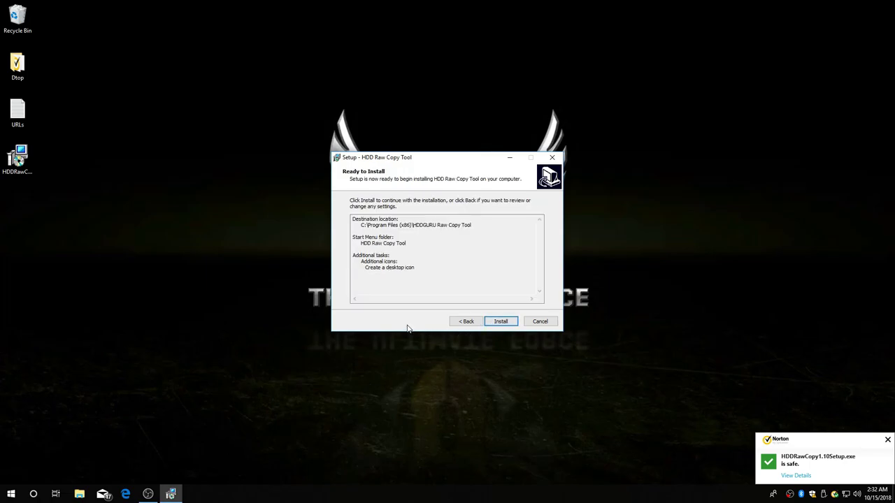
left_click(499, 321)
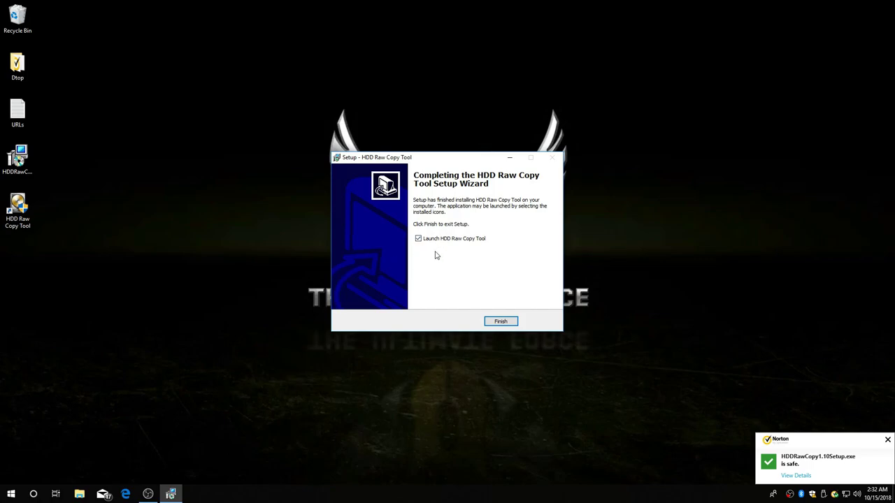
left_click(501, 321)
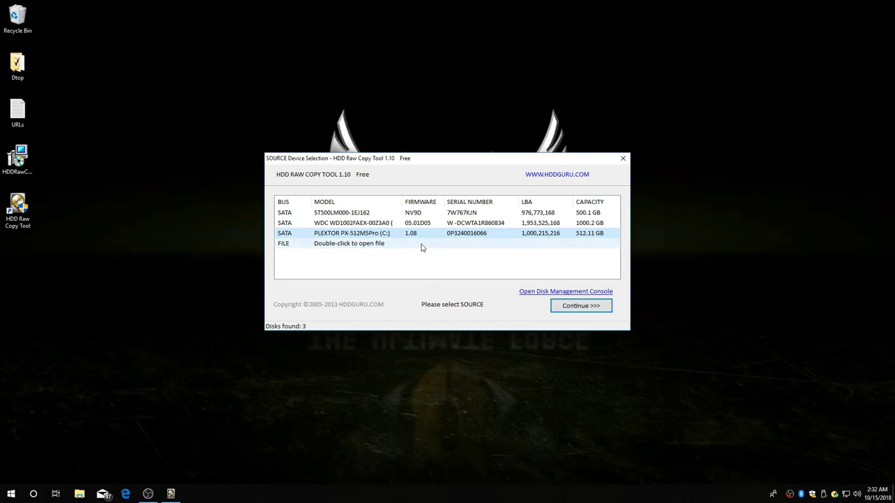
Step: Select the 500.1 GB ST500LM000-1EJ162 drive as source and continue to target selection
left_click(361, 216)
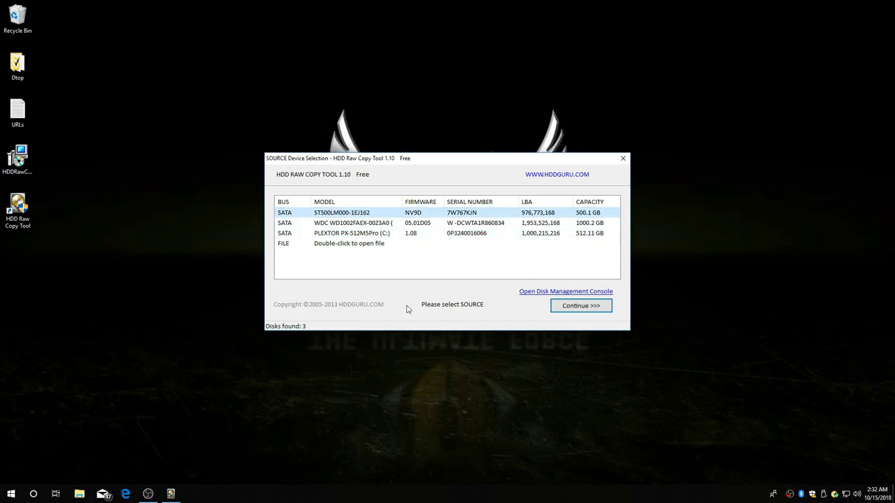
left_click(579, 306)
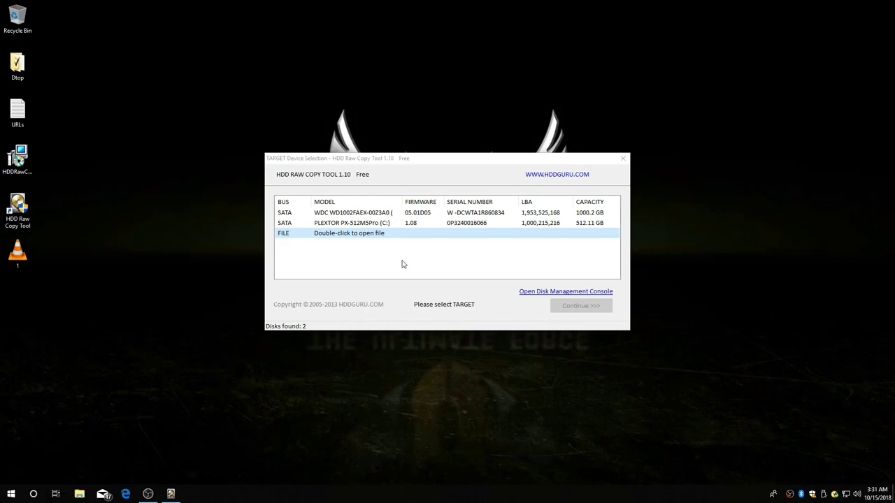
Step: Double-click the FILE target row to open the Save As dialog for an image file
double_click(332, 234)
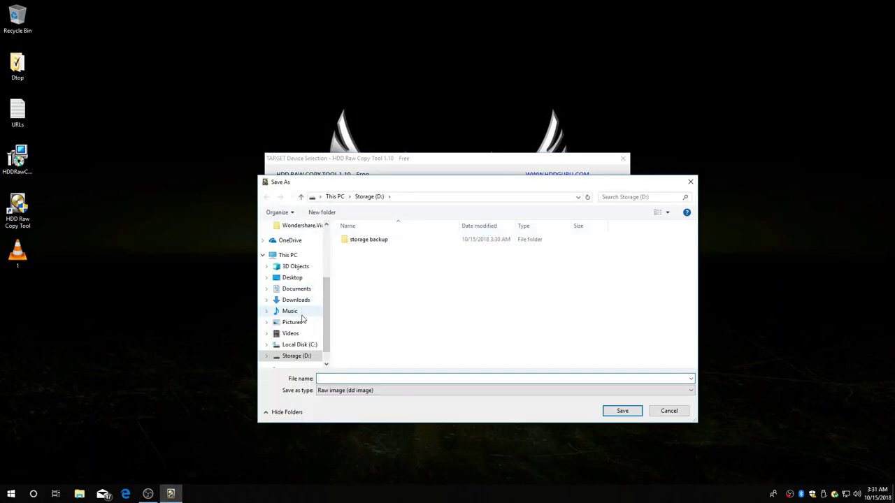
Step: Save the target image as 'shield image' on Storage (D:), giving D:\shield image.img
left_click(289, 255)
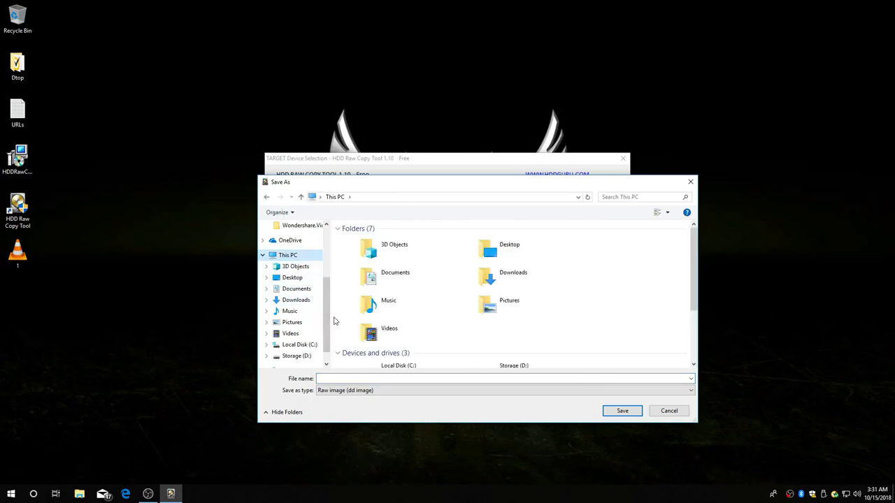
scroll(364, 358, "down", 2)
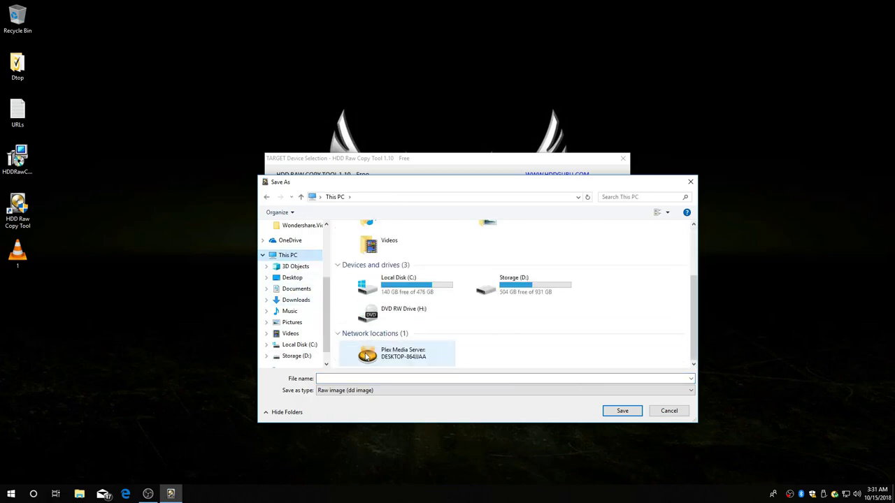
left_click(518, 287)
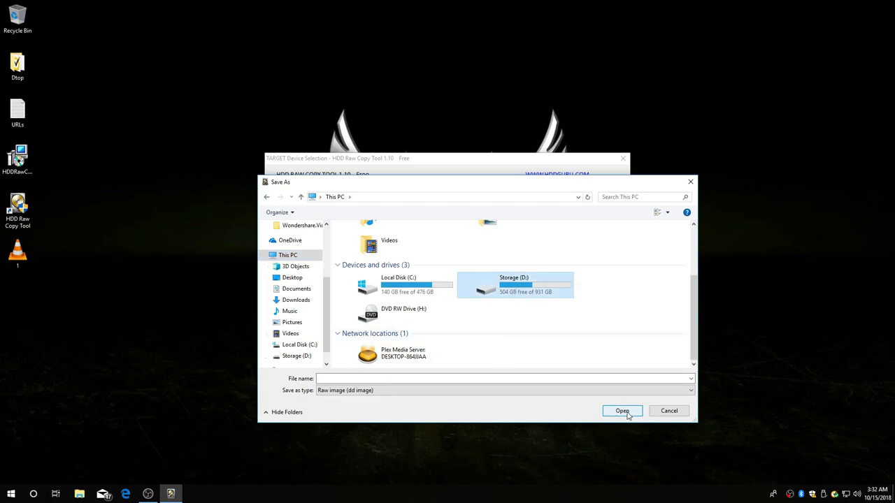
left_click(622, 412)
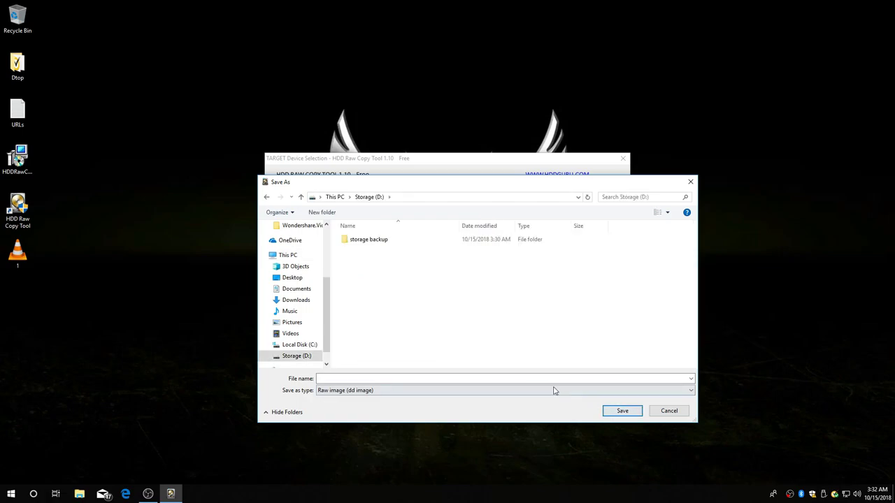
left_click(349, 378)
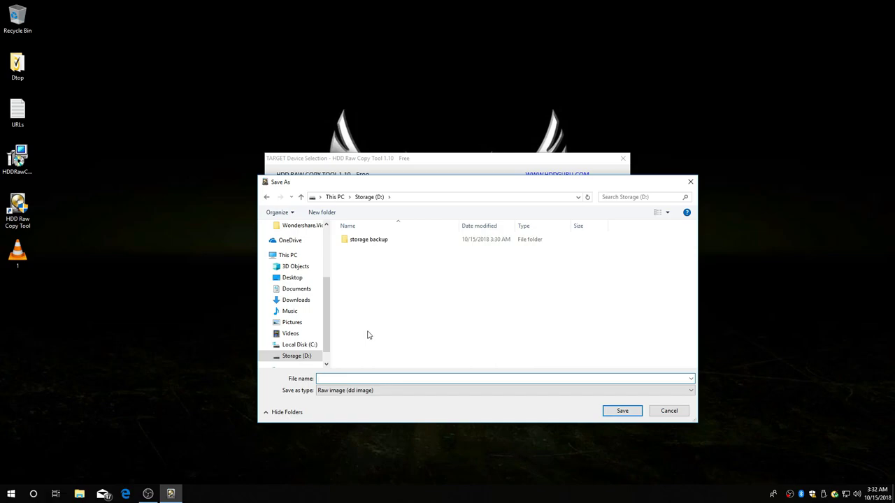
type("shield image")
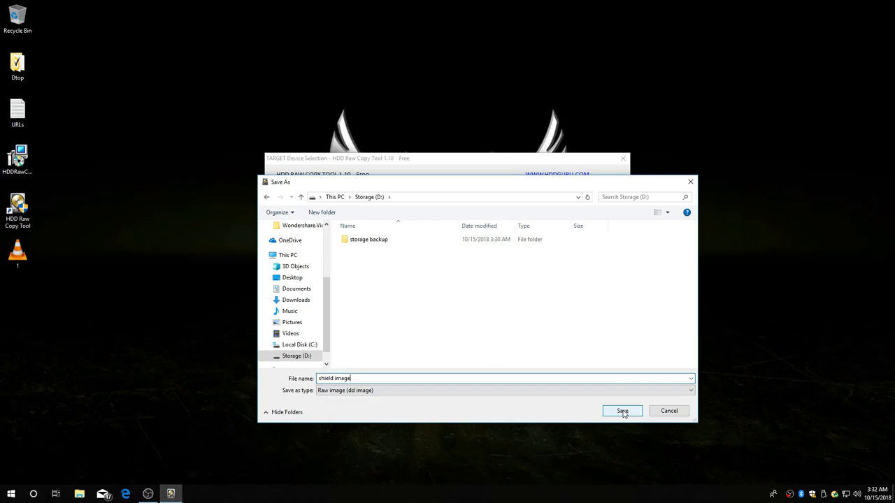
left_click(622, 411)
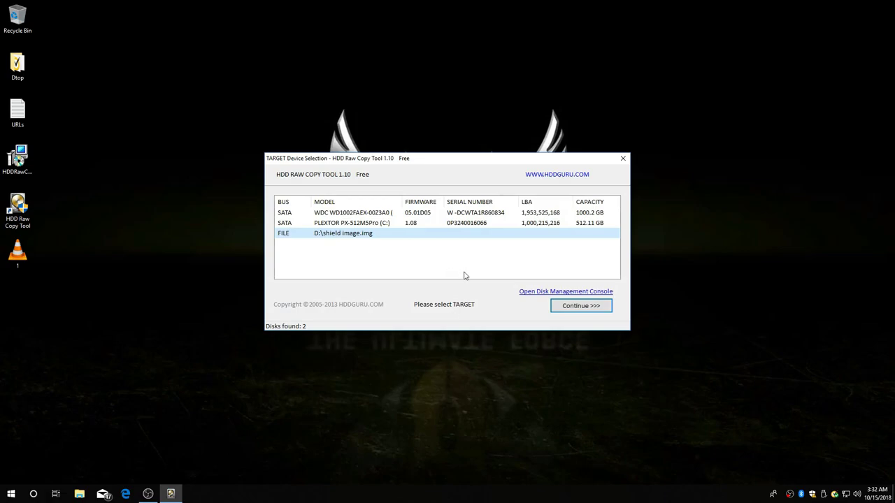
left_click(569, 306)
Step: In Power & sleep, set Sleep to Never, keep Screen at 20 minutes, and close Settings
left_click(10, 496)
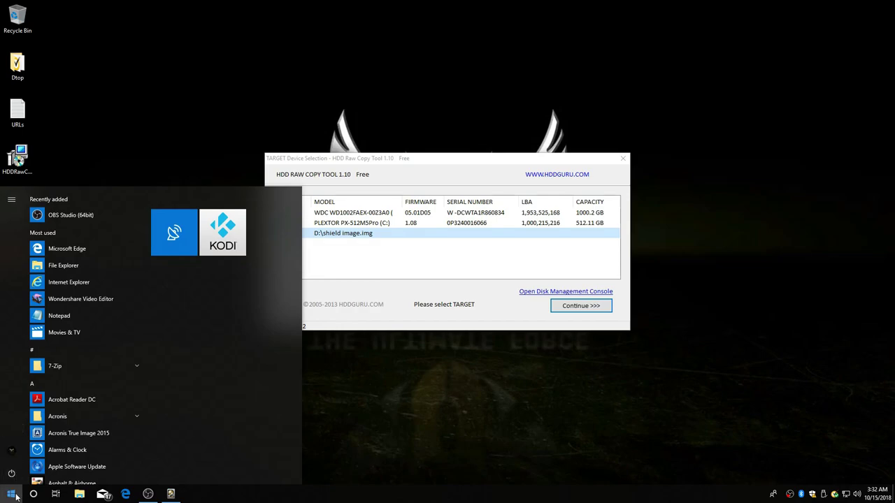
right_click(11, 494)
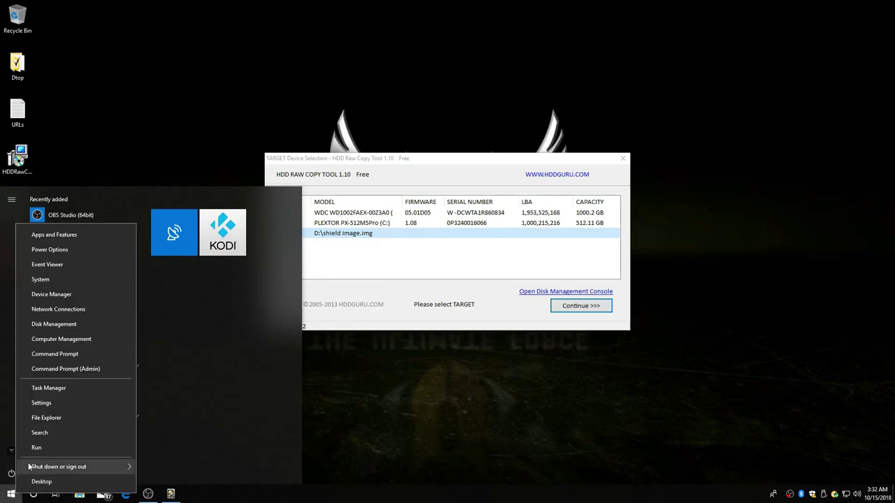
left_click(48, 404)
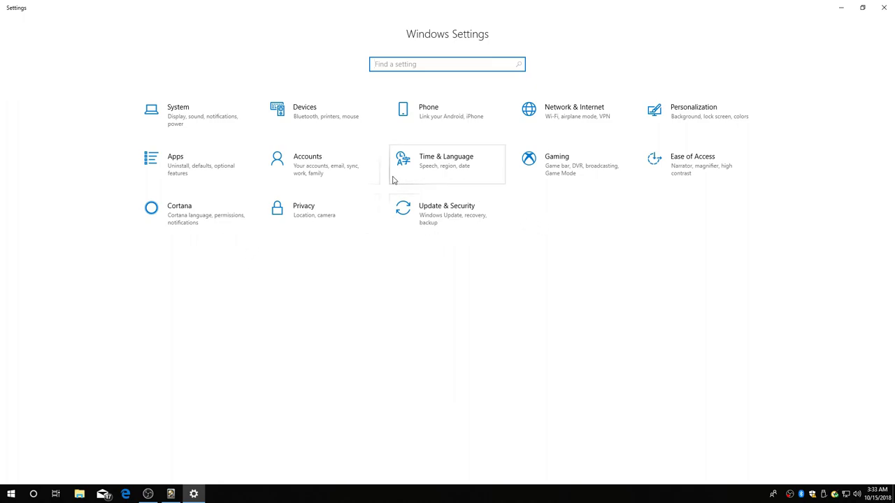
left_click(192, 121)
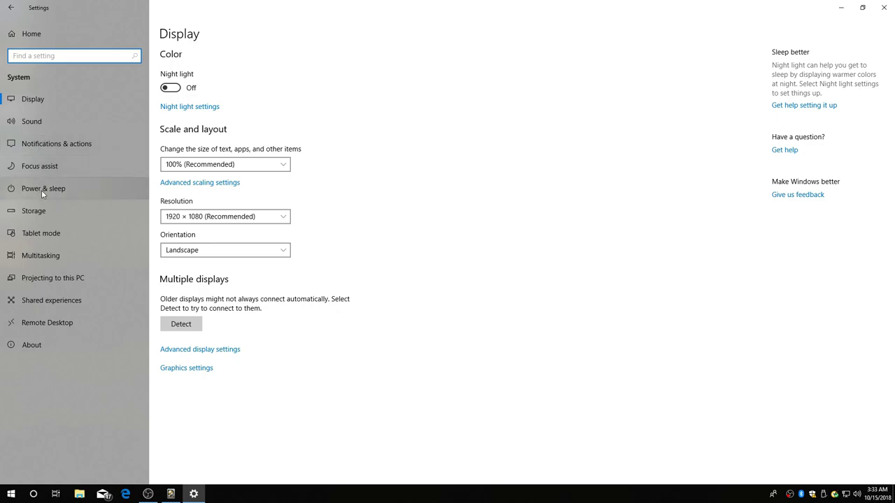
left_click(74, 189)
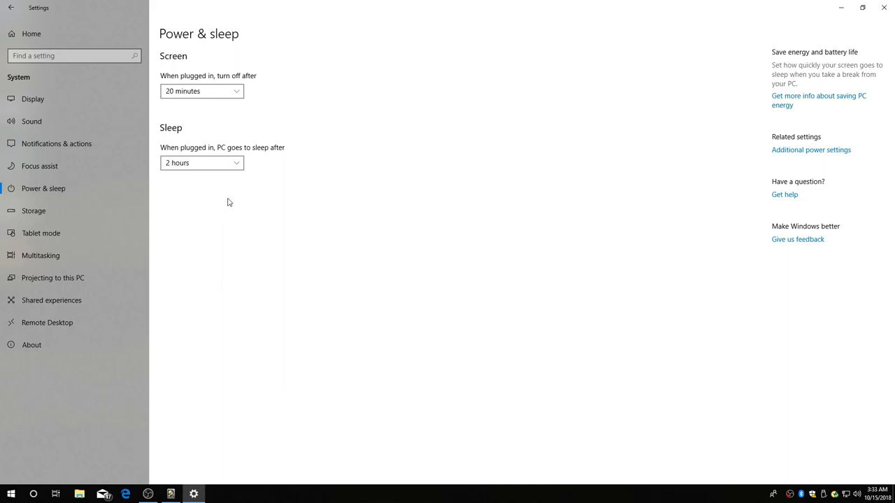
left_click(238, 165)
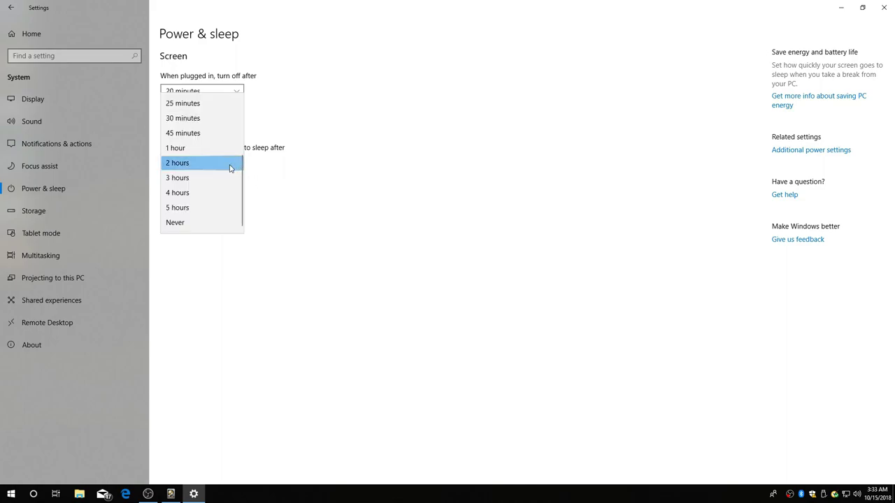
left_click(212, 223)
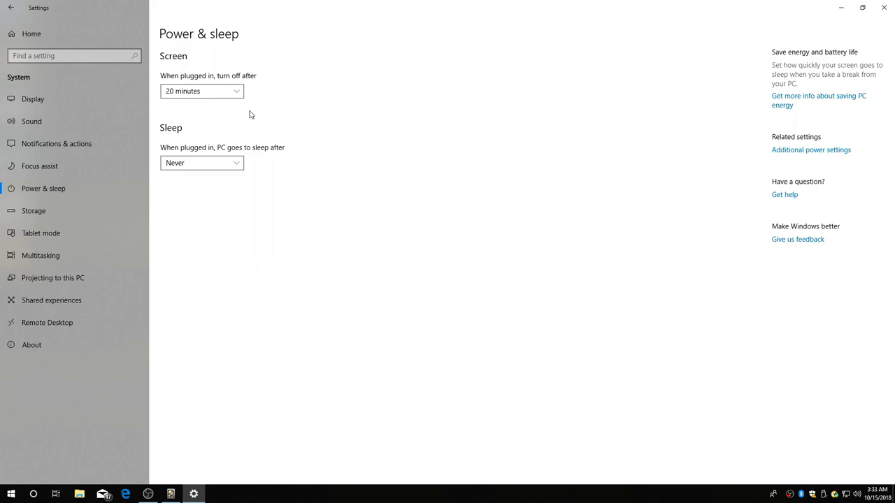
left_click(231, 93)
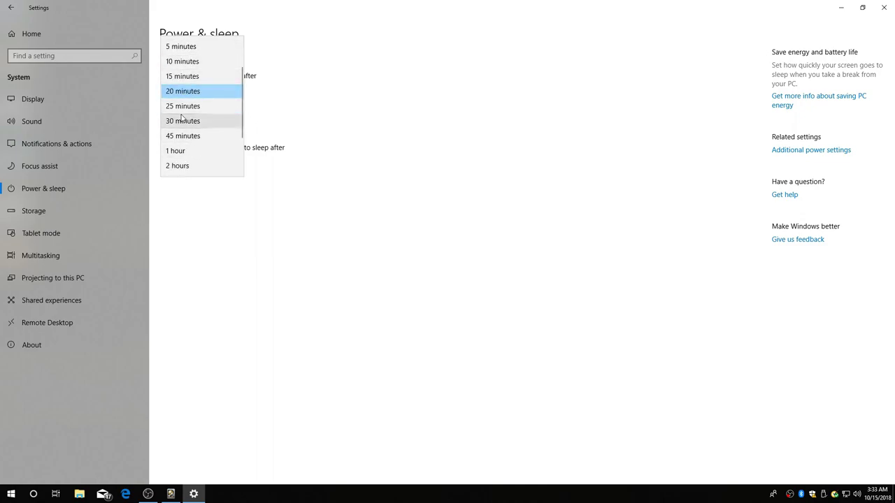
left_click(321, 93)
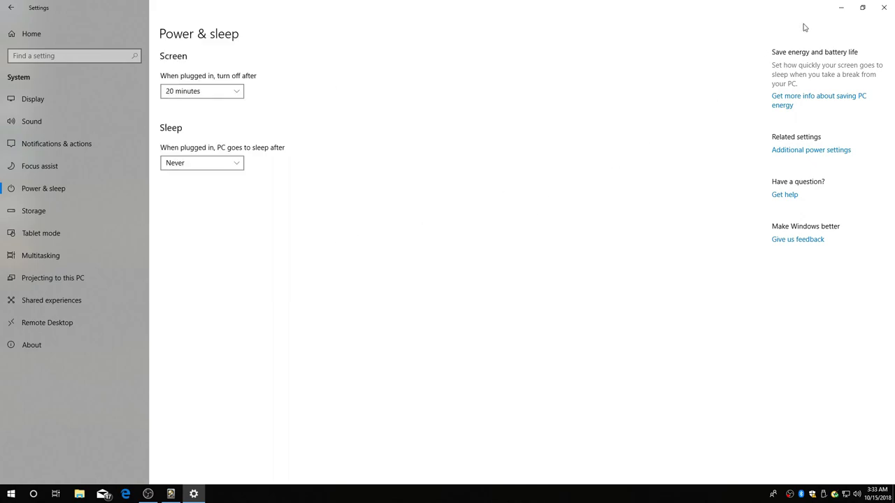
left_click(883, 7)
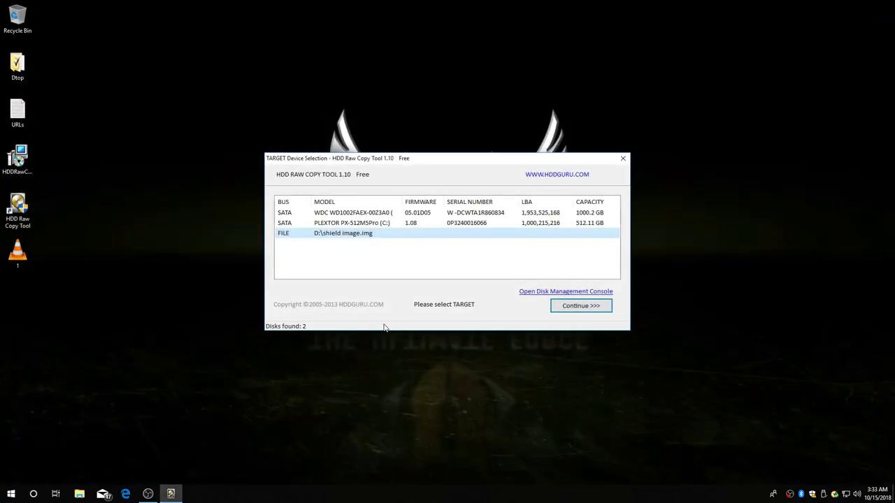
Step: Confirm D:\shield image.img as target and start the drive-to-image copy
left_click(569, 309)
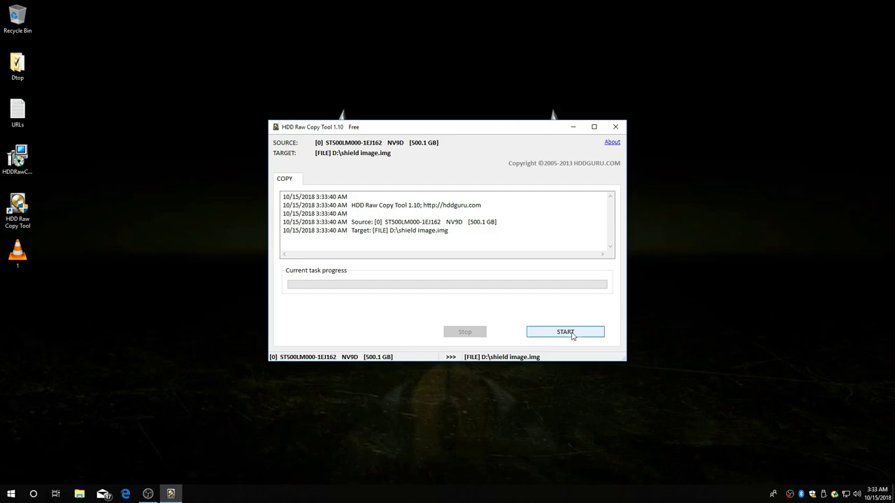
left_click(565, 332)
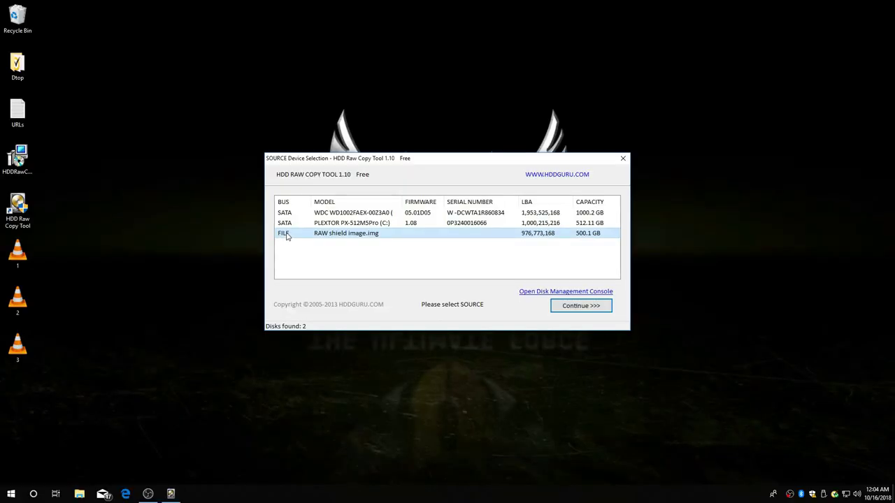
Step: Open shield image.img from Storage (D:) as the FILE source
double_click(286, 237)
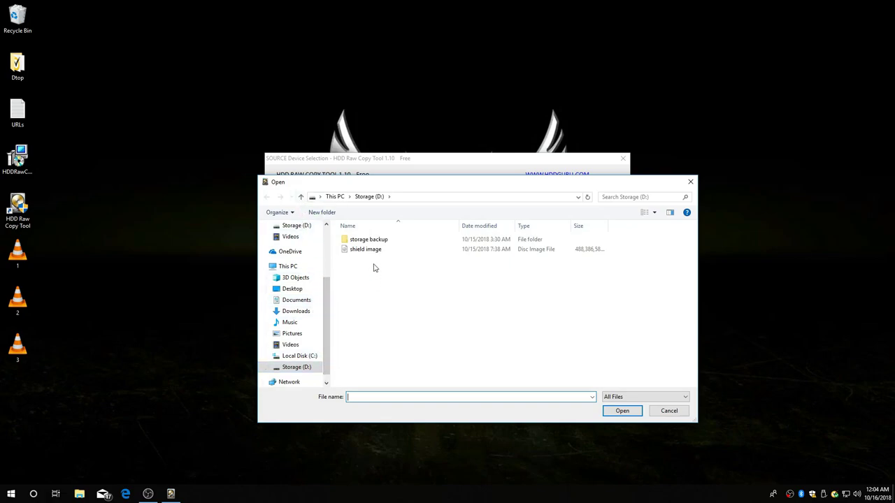
double_click(294, 370)
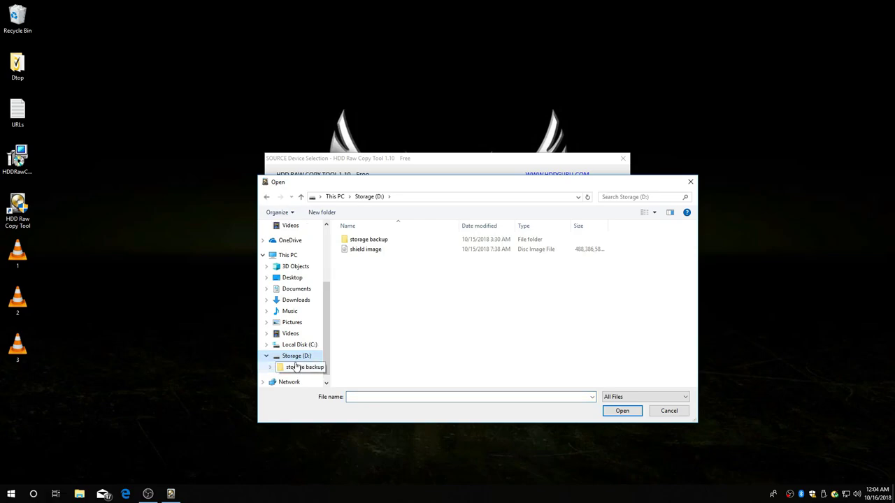
left_click(365, 250)
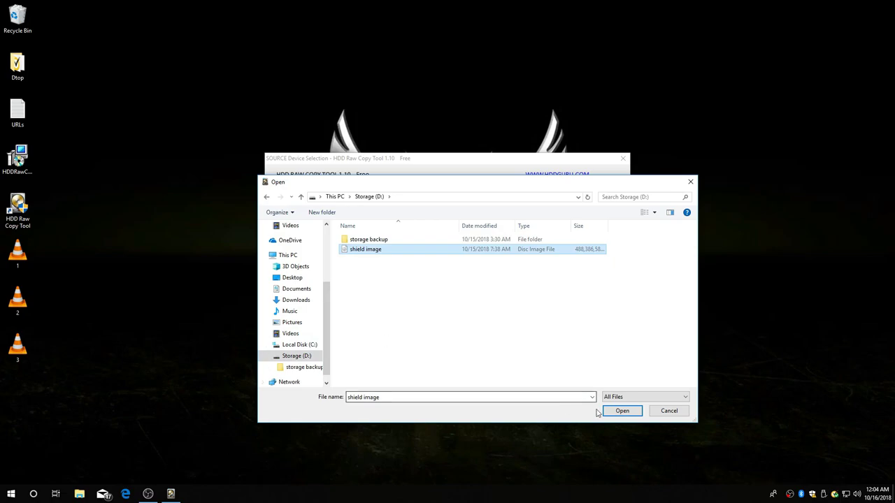
left_click(622, 411)
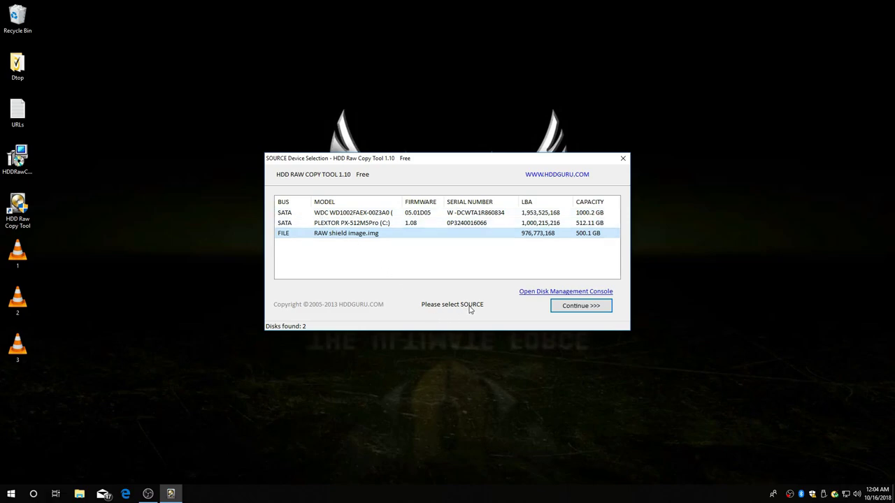
Step: Continue past the image source and select the 1000.2 GB WDC drive as target
left_click(576, 314)
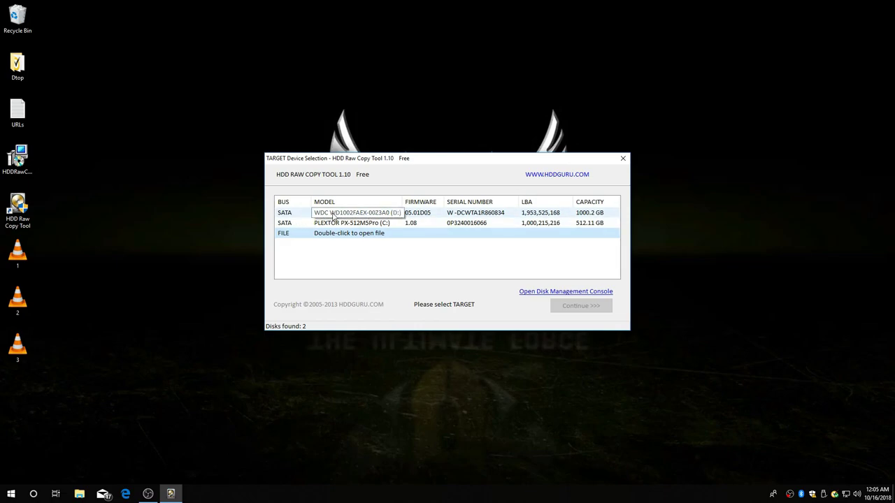
left_click(329, 215)
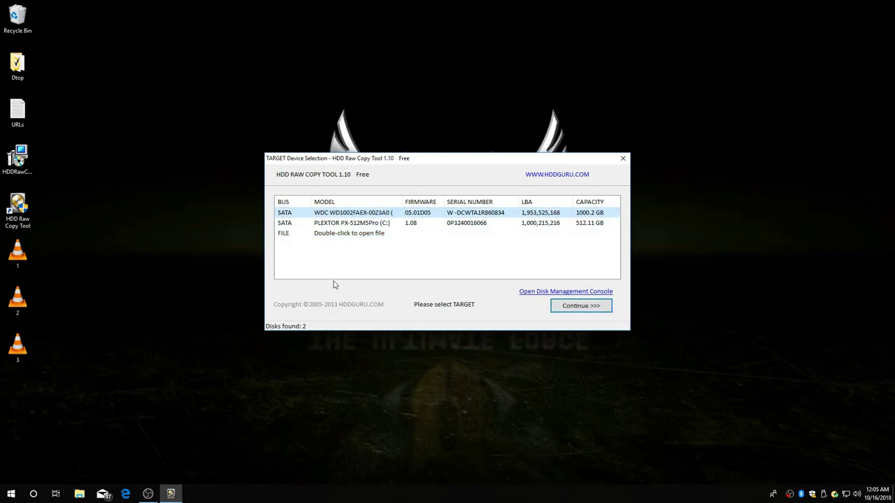